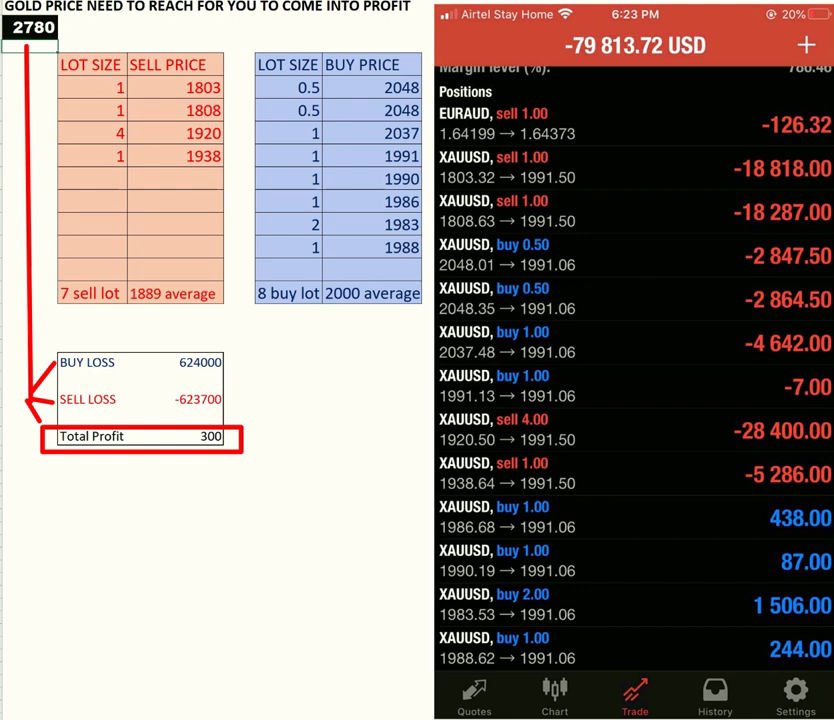
- Flag sell prices 1803, 1808, 1920, 1938 and both 2048 buy prices with red ink dashes
click(112, 88)
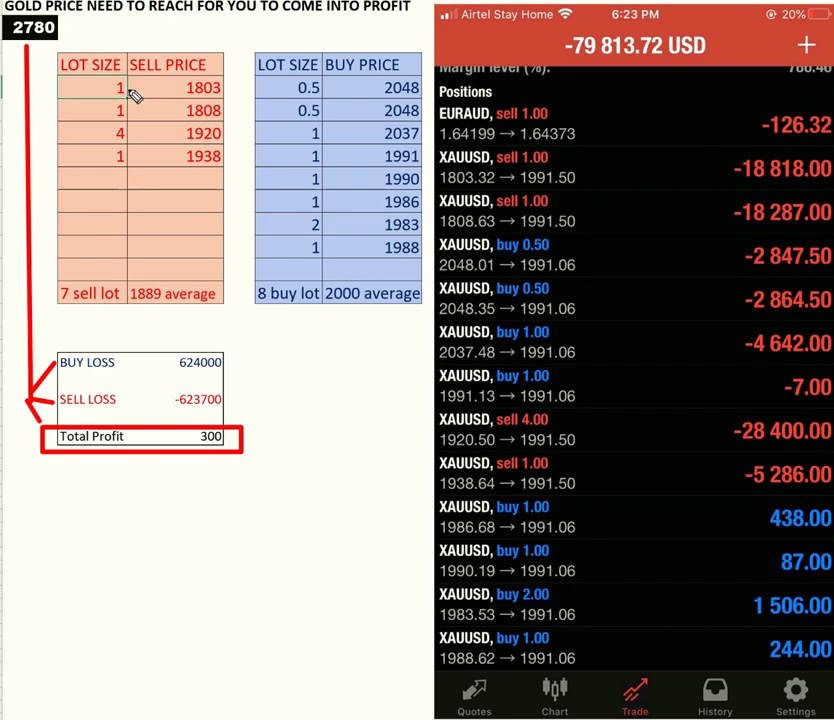
mouse_move(140, 89)
mouse_down()
mouse_move(156, 91)
mouse_move(168, 112)
mouse_move(164, 157)
mouse_up()
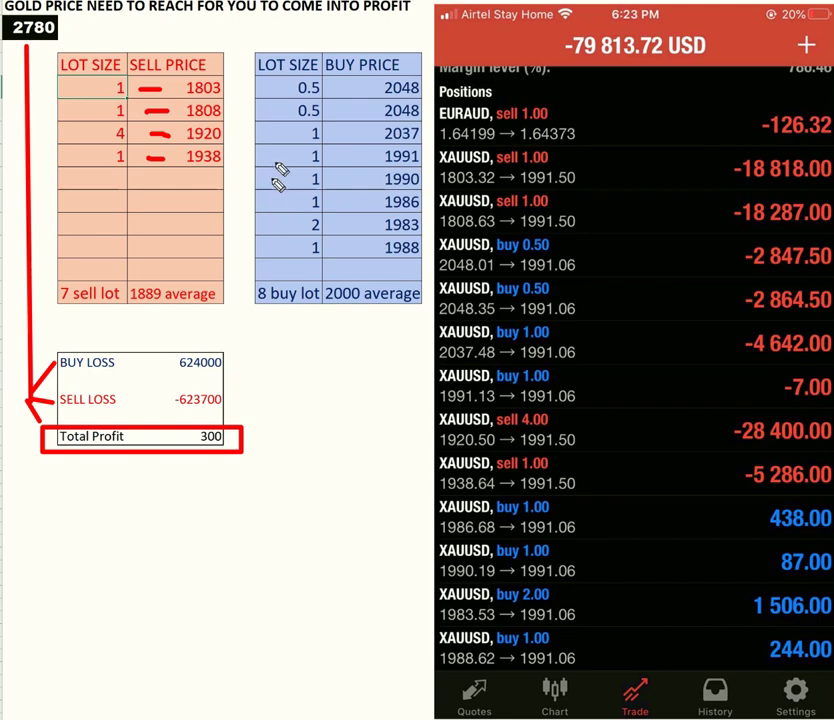
mouse_move(334, 87)
mouse_down()
mouse_move(352, 87)
mouse_move(356, 116)
mouse_up()
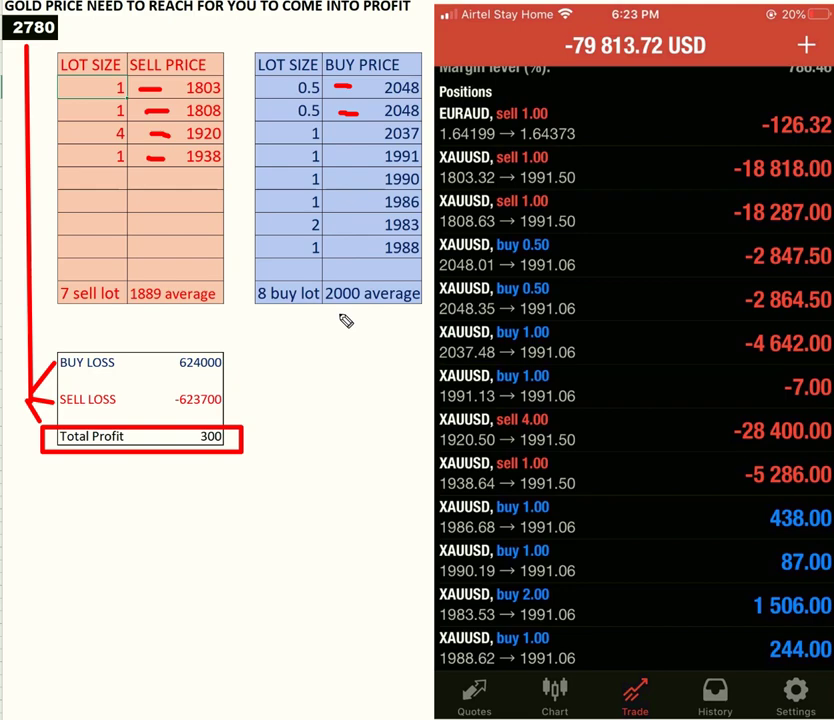
- Draw red ink lines under the 2000 buy average and the 1889 sell average cells
drag(333, 311, 370, 311)
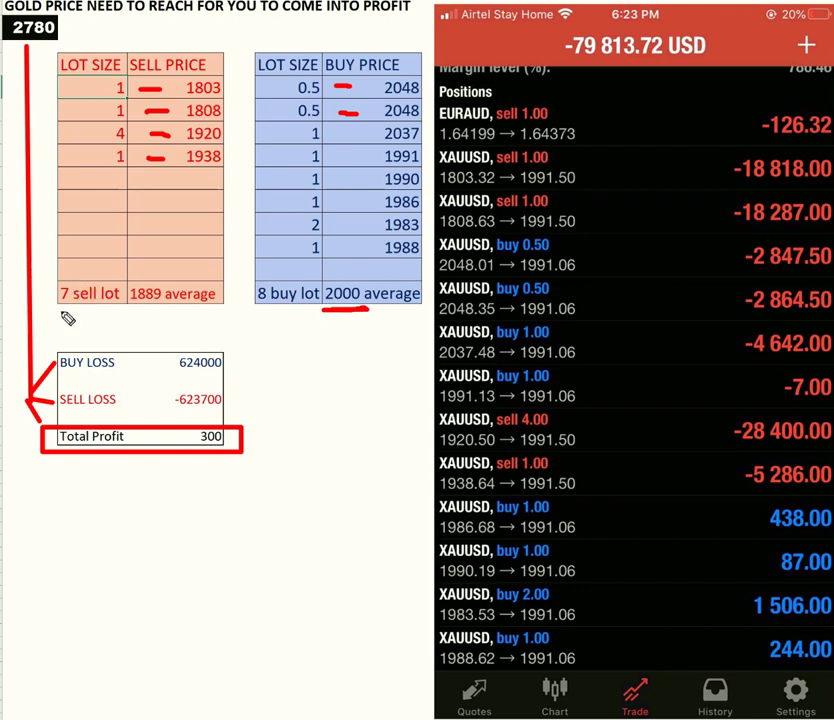
drag(127, 311, 170, 312)
- Enter 2000 as the target gold price, giving Total Profit -77700
click(30, 27)
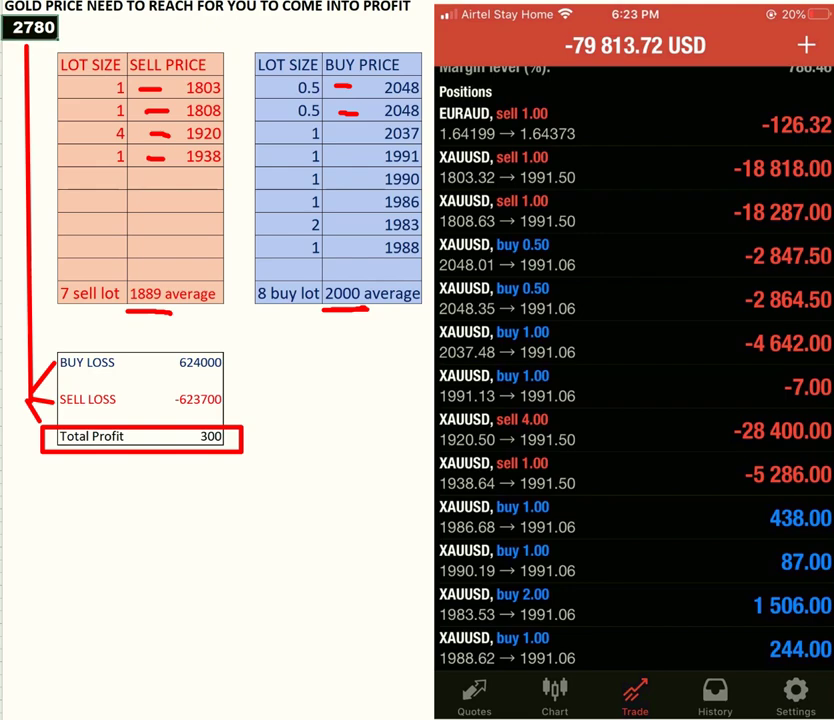
text(2000)
key(Return)
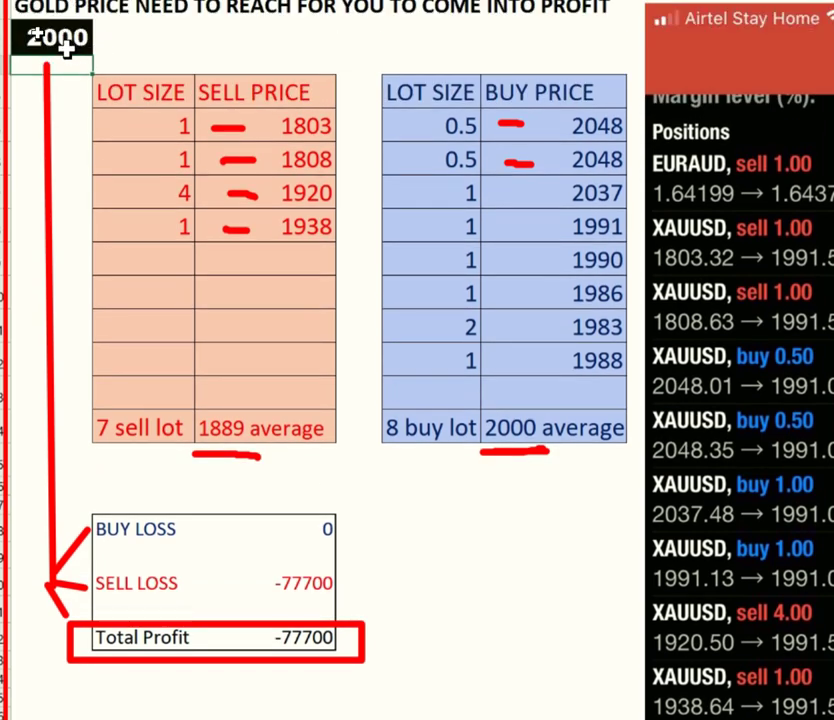
- Edit the target gold price cell toward 2100, undoing a mistaken deletion
click(60, 35)
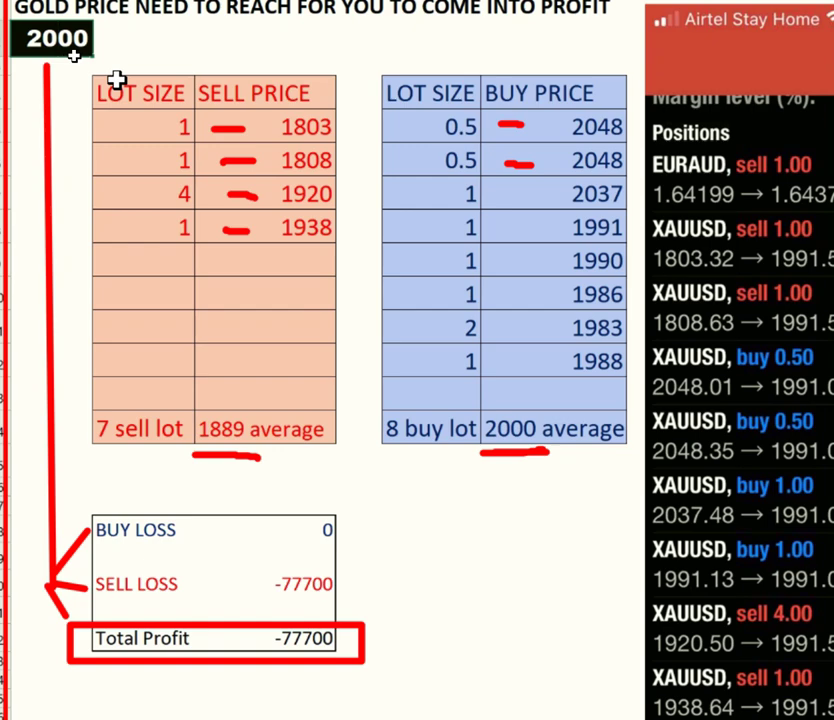
key(BackSpace)
text(1)
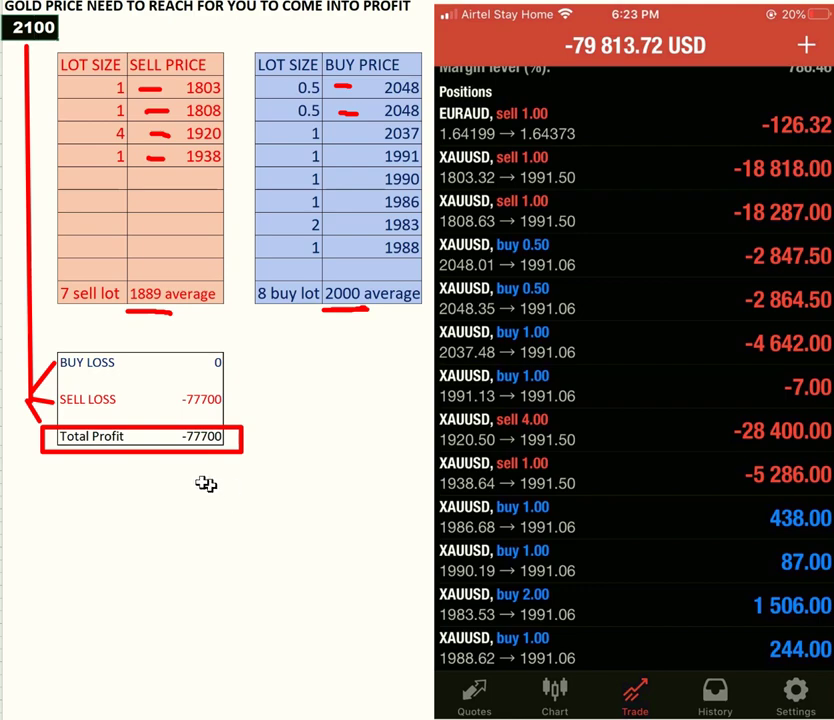
key(BackSpace)
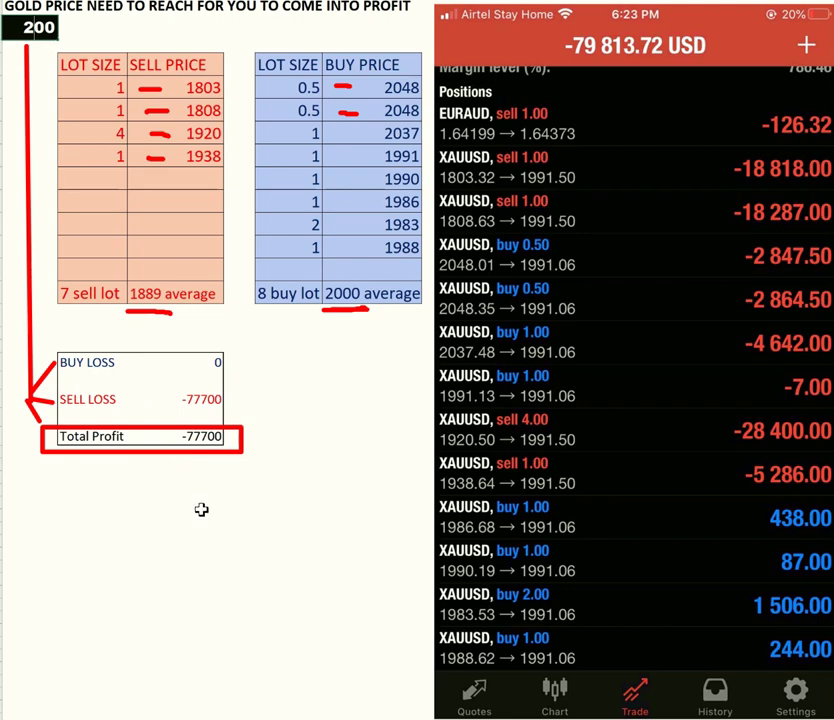
key(ctrl+z)
- Commit the 2100 target price and enter 1 in a cell below the profit box
key(Return)
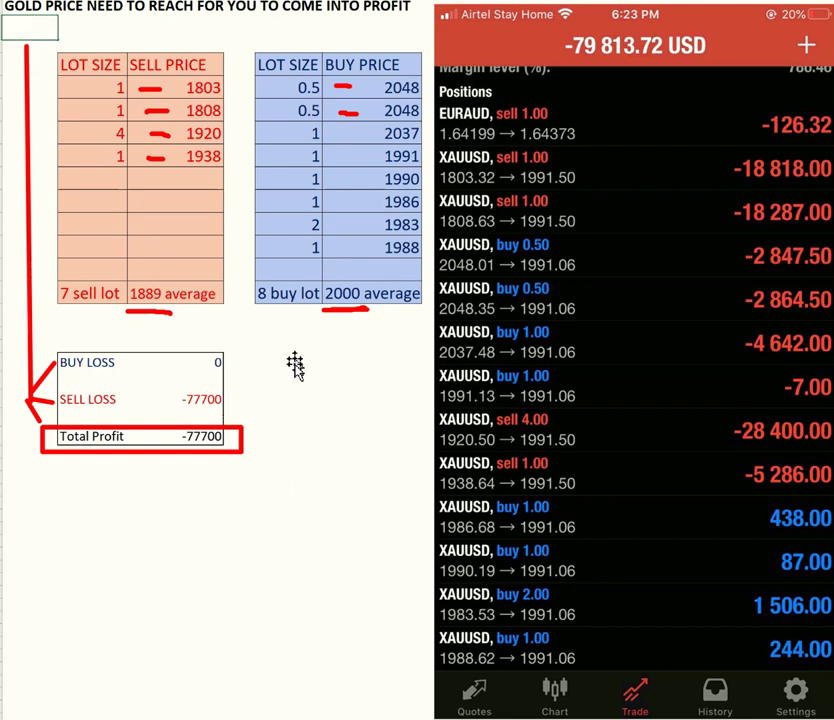
click(239, 489)
click(197, 501)
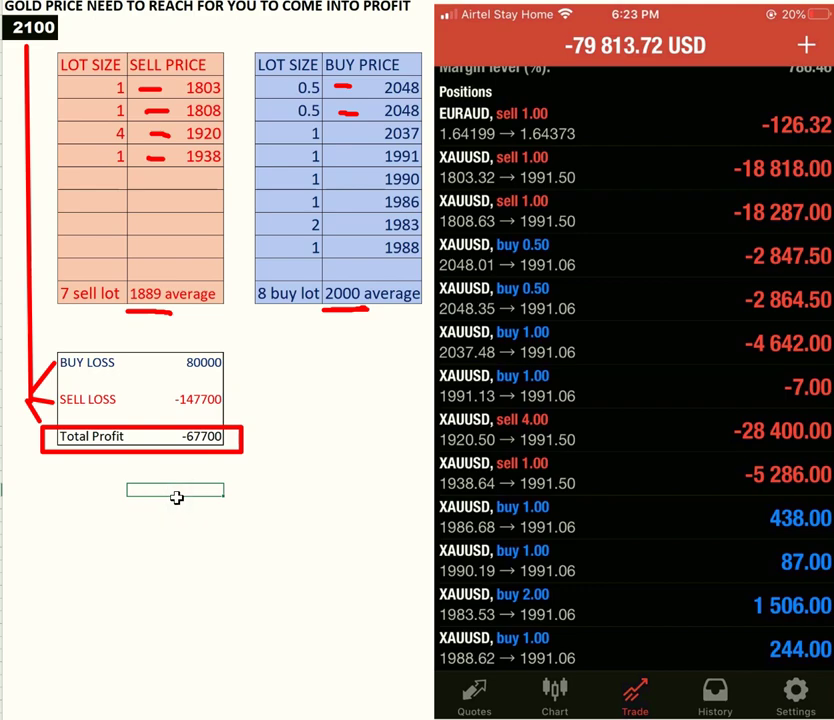
text(1)
key(Right)
key(Up)
key(Up)
key(Up)
key(Up)
key(Right)
key(Up)
key(Up)
click(183, 499)
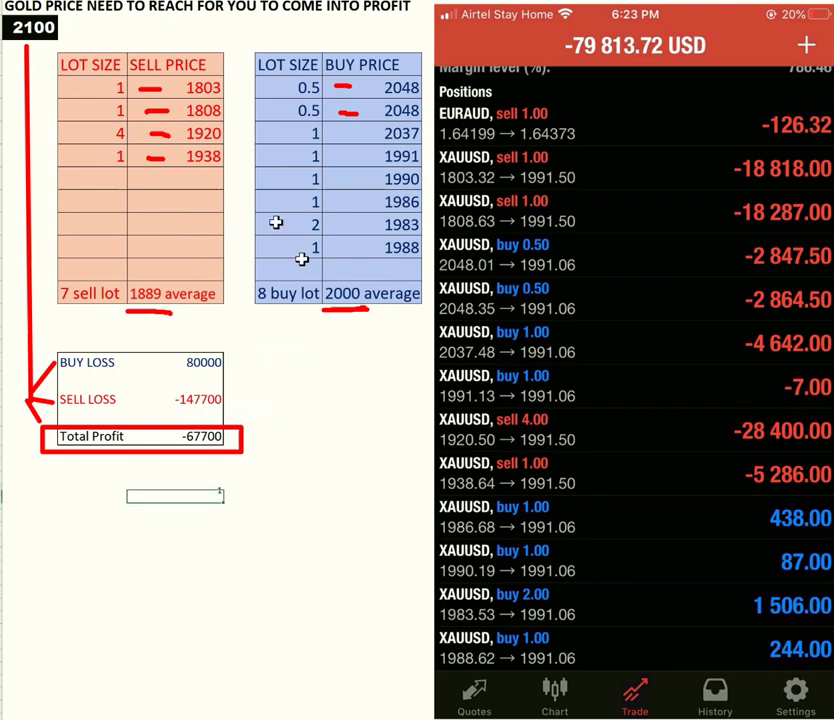
- Set the target gold price to 2750, giving Total Profit -2700
click(37, 27)
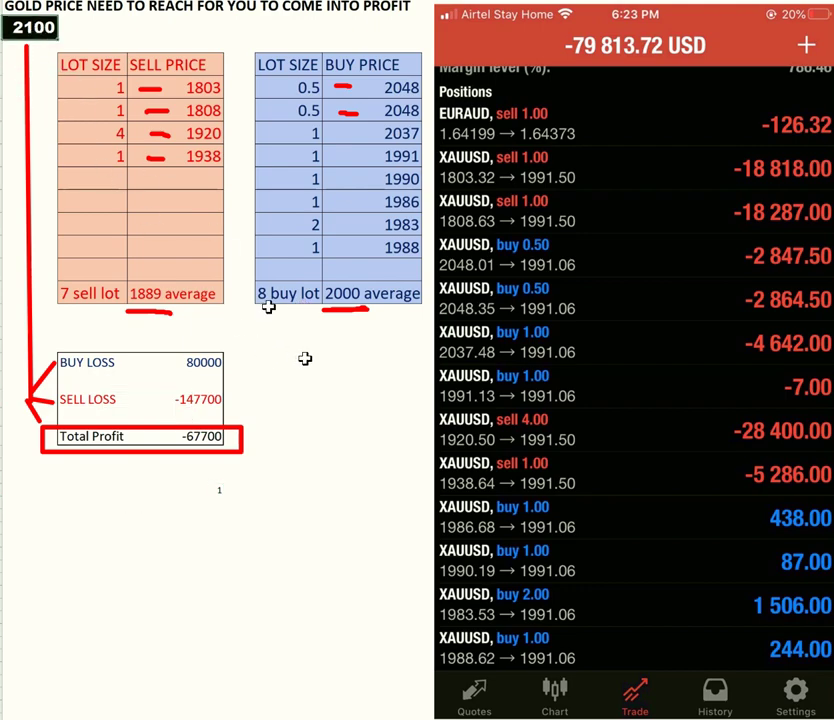
text(2)
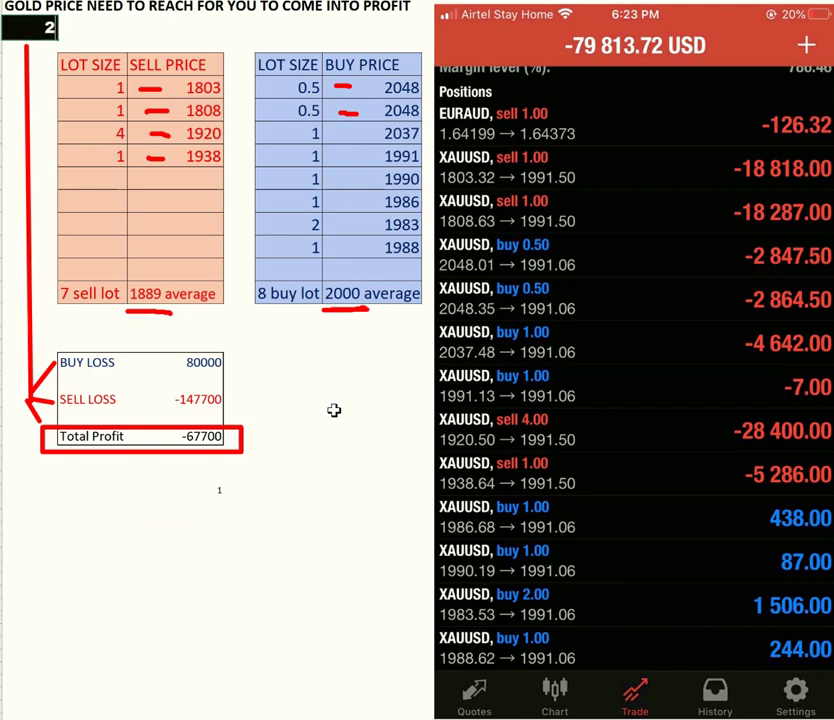
text(750)
key(Return)
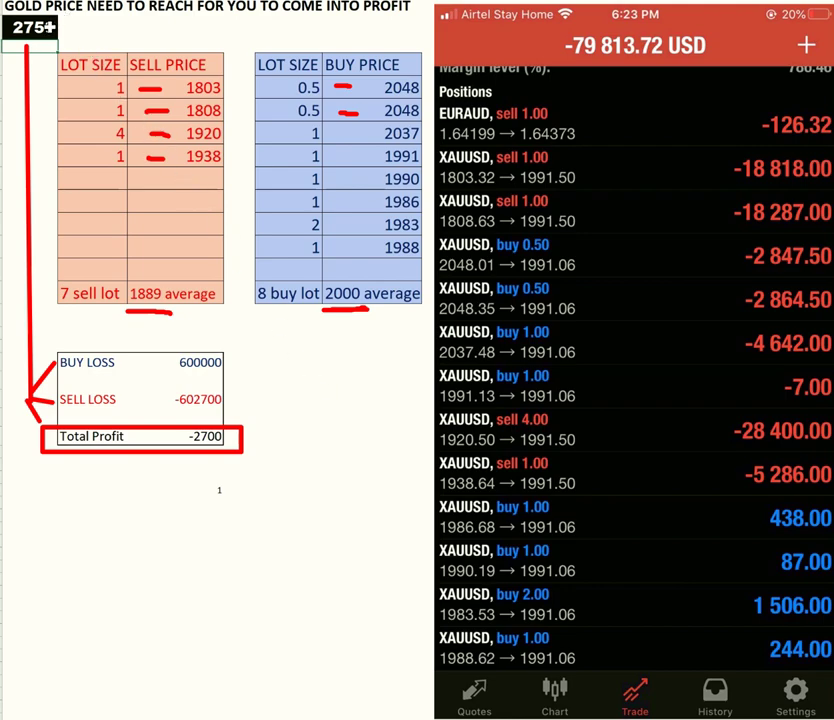
- Enter 2780 in the target price cell, giving Buy Loss 624000, Sell Loss -623700, Total Profit 300
key(Up)
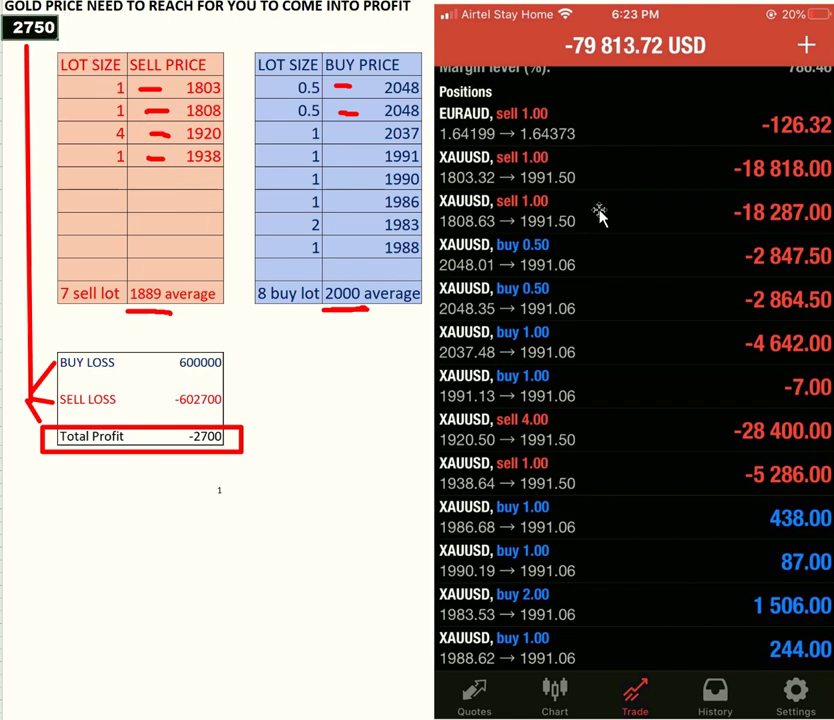
text(2780)
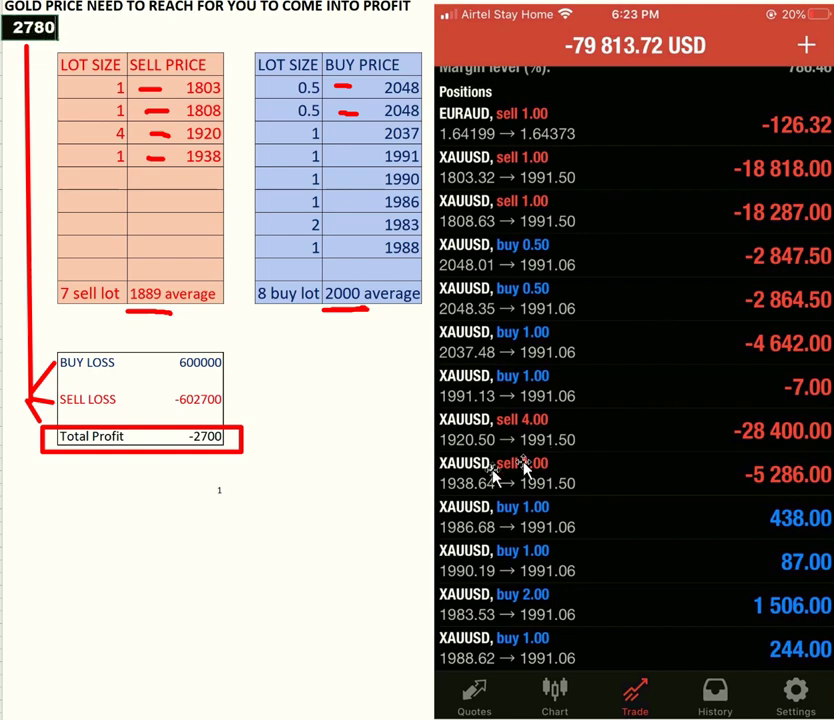
key(Return)
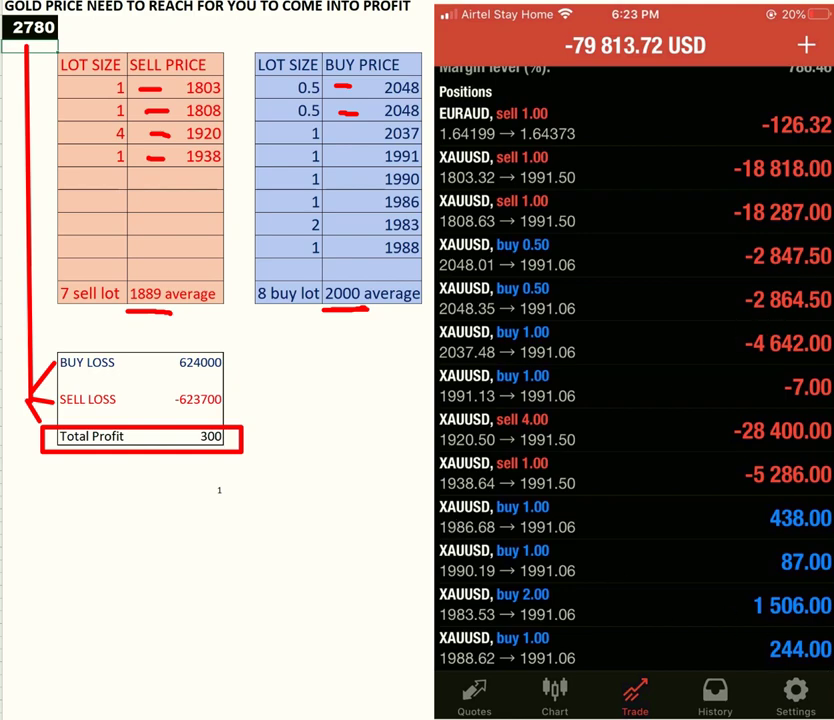
- Ring the 1889 sell average and 2000 buy average in red, joined by a red curve
mouse_move(152, 276)
mouse_down()
mouse_move(128, 306)
mouse_move(168, 331)
mouse_move(155, 271)
mouse_up()
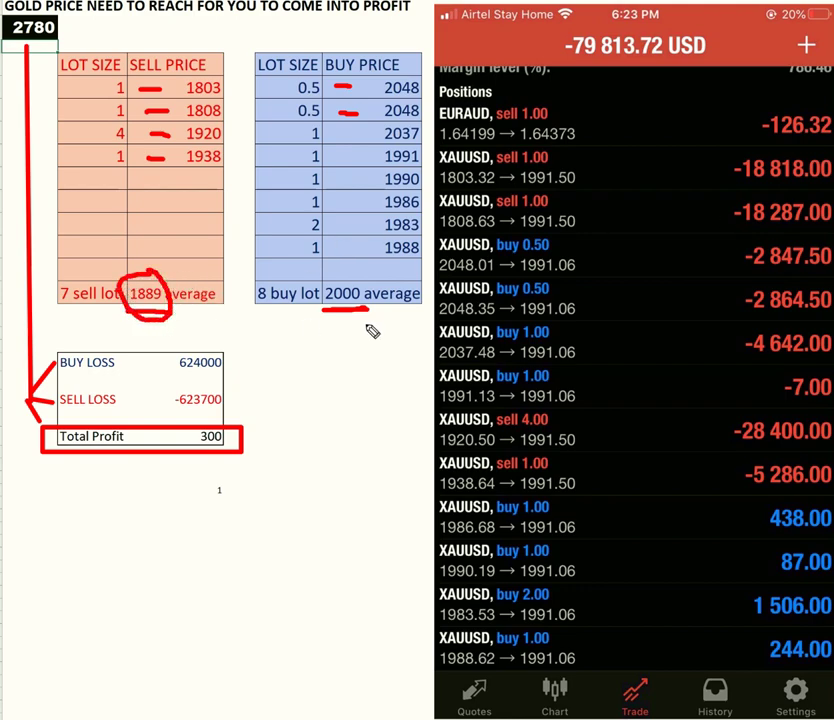
mouse_move(331, 282)
mouse_down()
mouse_move(318, 298)
mouse_move(365, 322)
mouse_move(370, 288)
mouse_move(339, 276)
mouse_up()
mouse_move(178, 320)
mouse_down()
mouse_move(277, 342)
mouse_move(312, 320)
mouse_up()
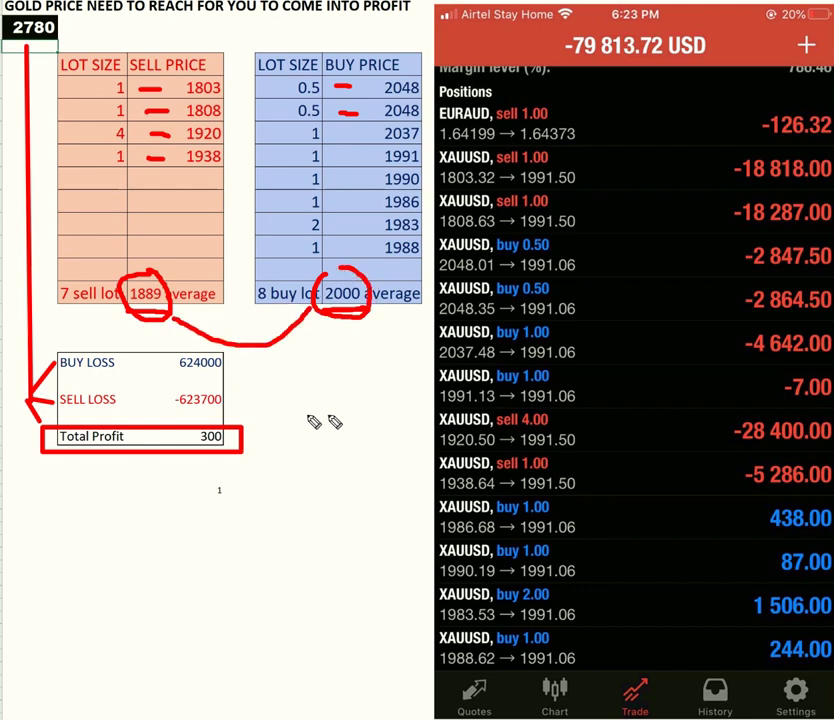